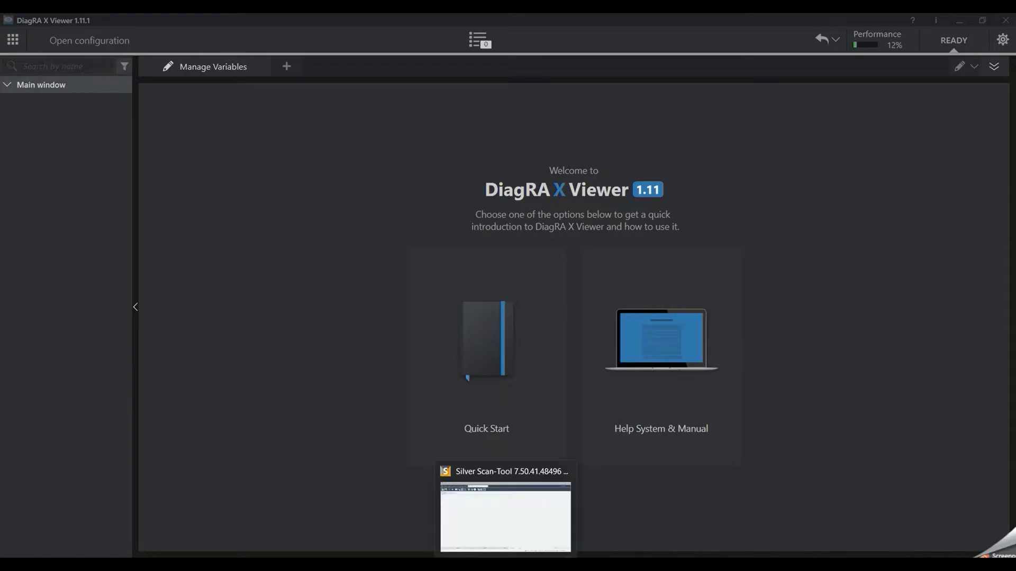
# Switch to the Silver Scan-Tool window from its taskbar thumbnail.
pyautogui.click(505, 516)
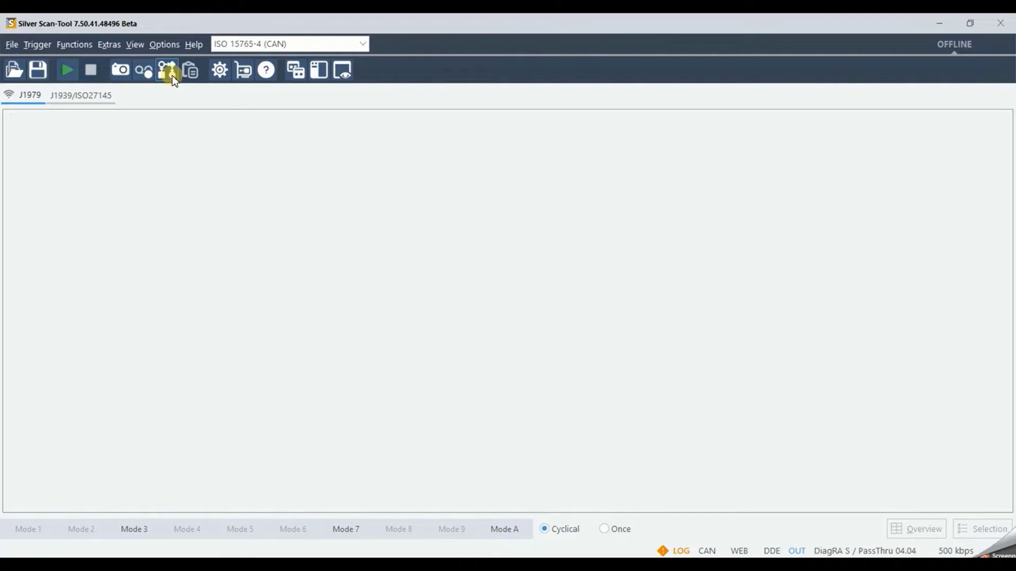
# In Recording settings, enable Measurement Data Format (*.mf4) output alongside CSV.
pyautogui.click(167, 47)
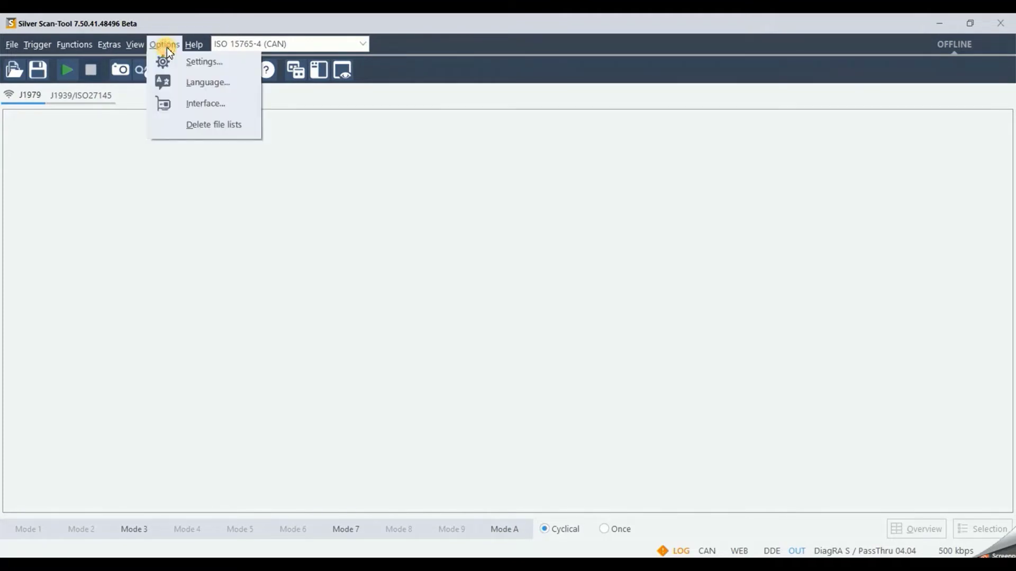
pyautogui.click(190, 64)
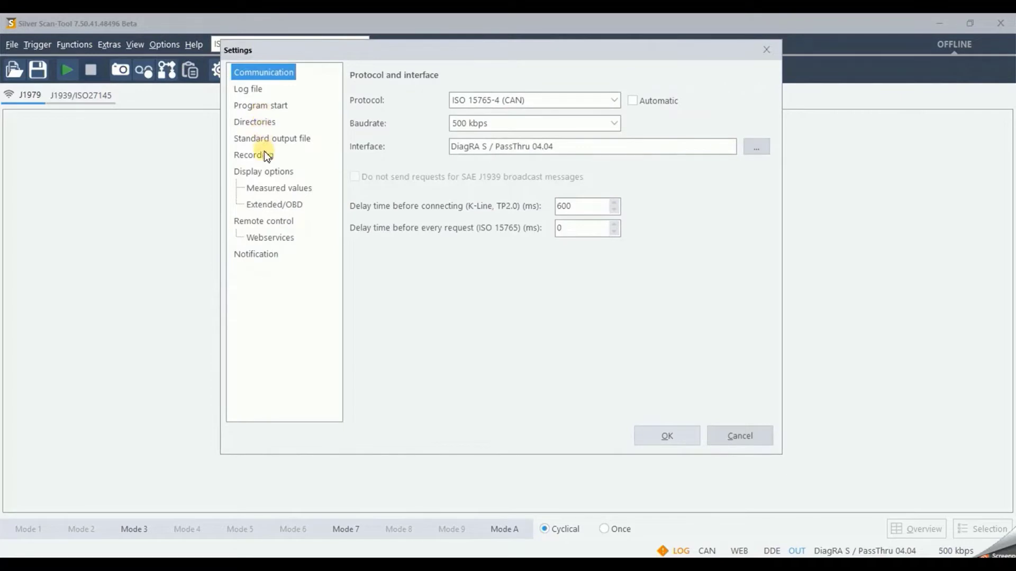
pyautogui.click(264, 153)
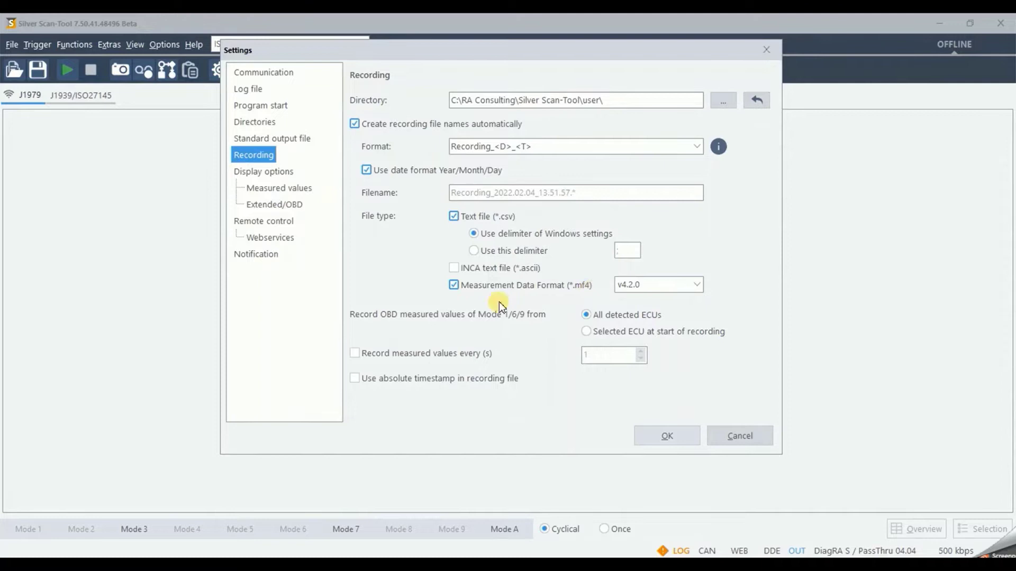
pyautogui.click(454, 285)
# Apply settings, connect to the engine ECM, show Mode 1 PIDs and start recording.
pyautogui.click(664, 438)
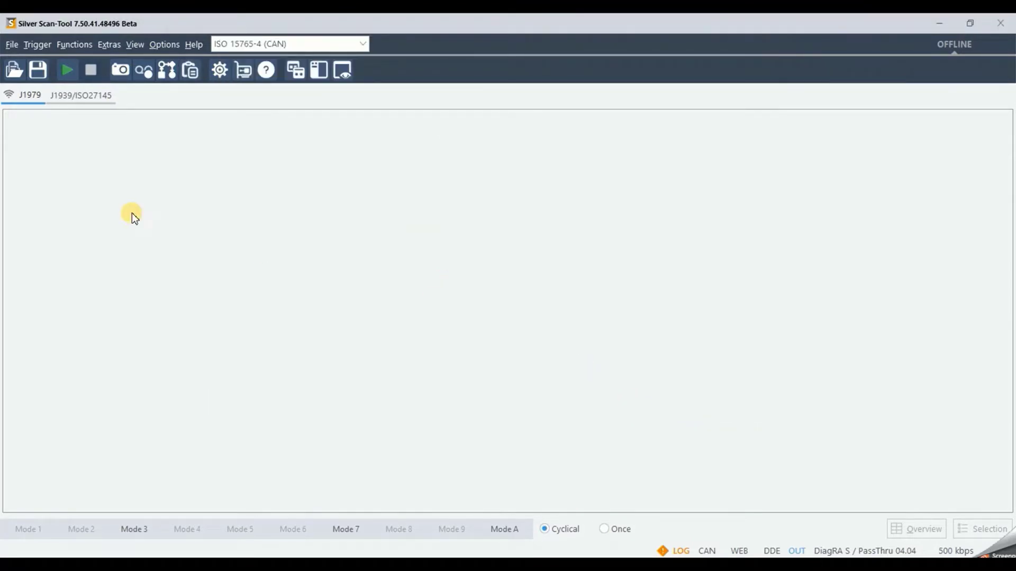
pyautogui.click(68, 71)
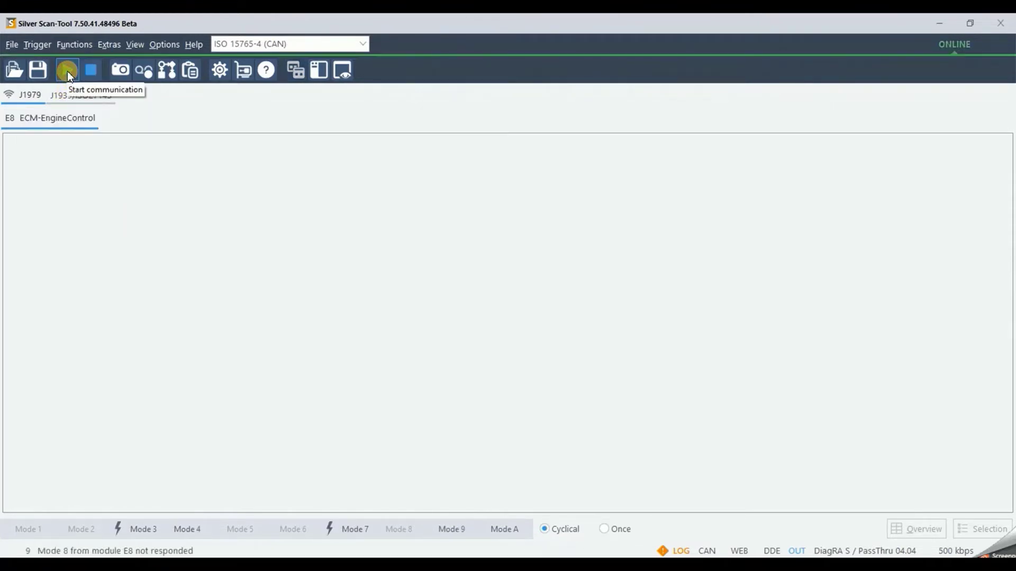
pyautogui.click(36, 529)
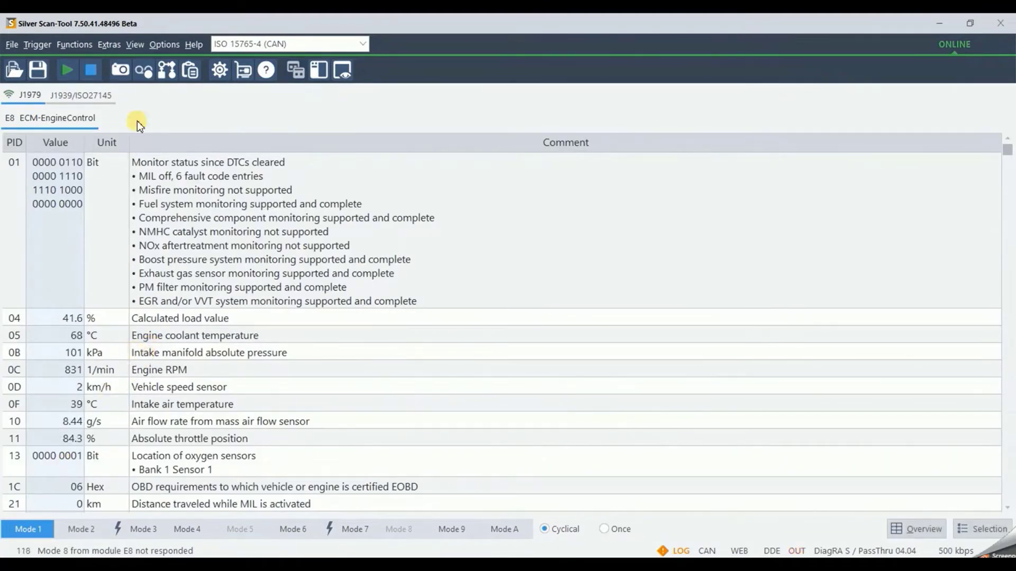
pyautogui.click(144, 72)
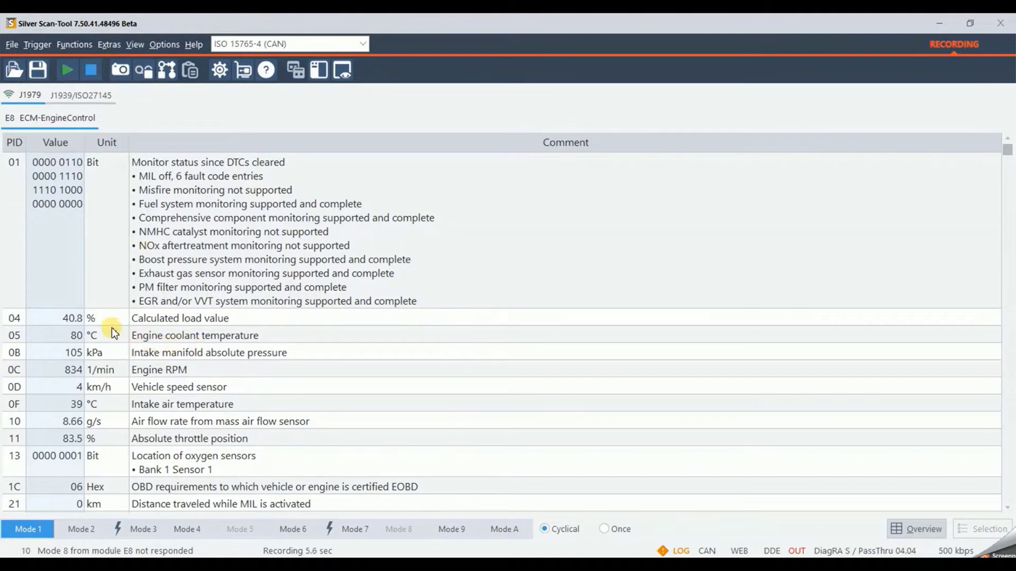
pyautogui.scroll(-5, 110, 394)
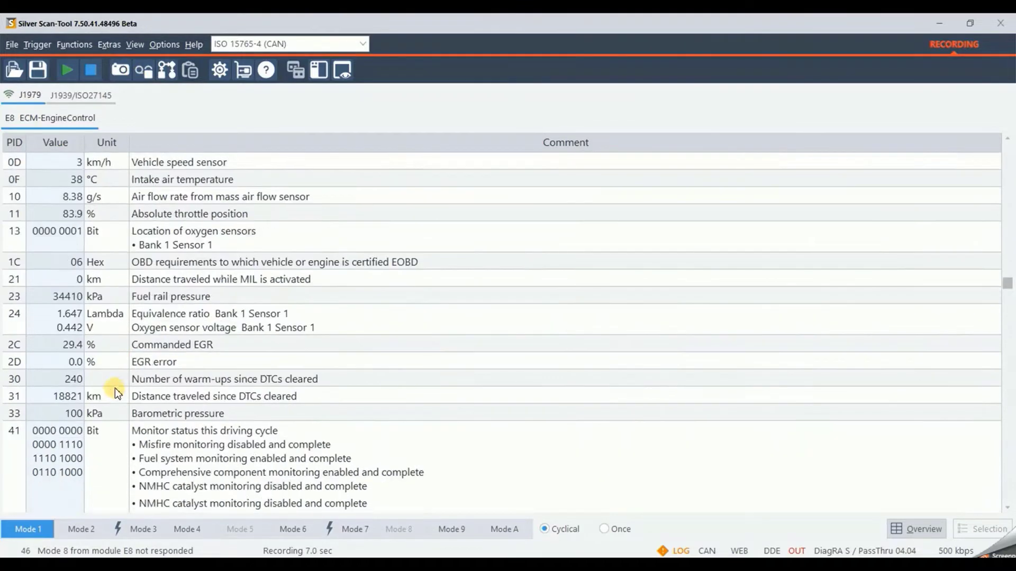
pyautogui.scroll(-3, 115, 388)
pyautogui.scroll(-2, 116, 387)
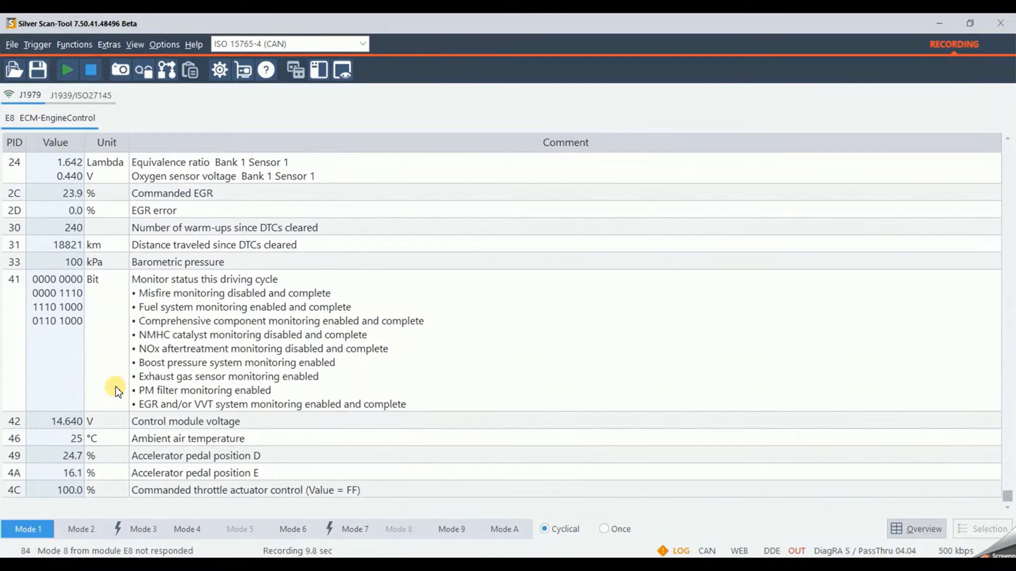
pyautogui.scroll(3, 115, 386)
pyautogui.scroll(3, 118, 384)
pyautogui.scroll(2, 119, 383)
pyautogui.scroll(-3, 119, 384)
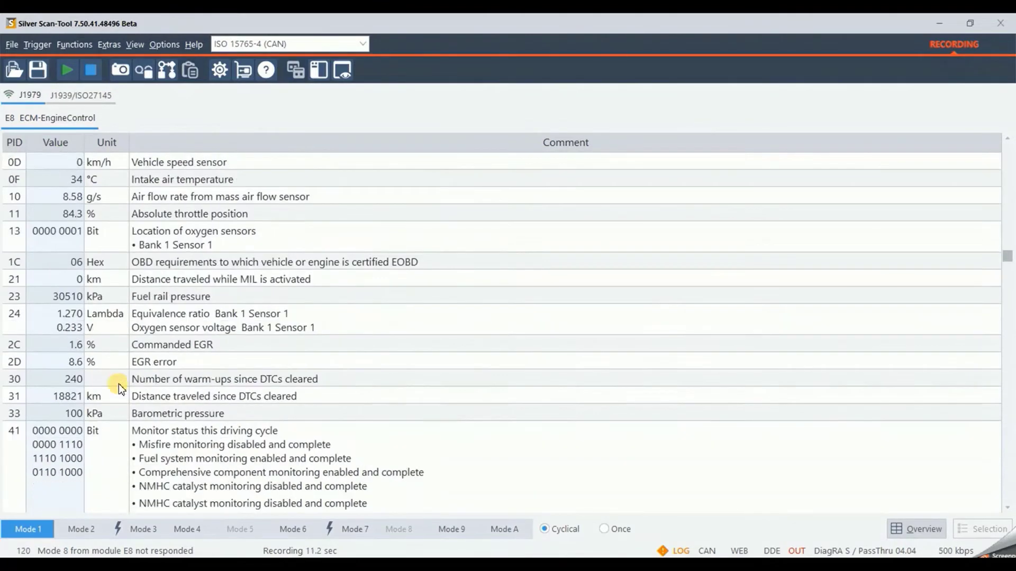
pyautogui.scroll(-1, 118, 383)
pyautogui.scroll(-2, 119, 383)
pyautogui.scroll(-1, 119, 383)
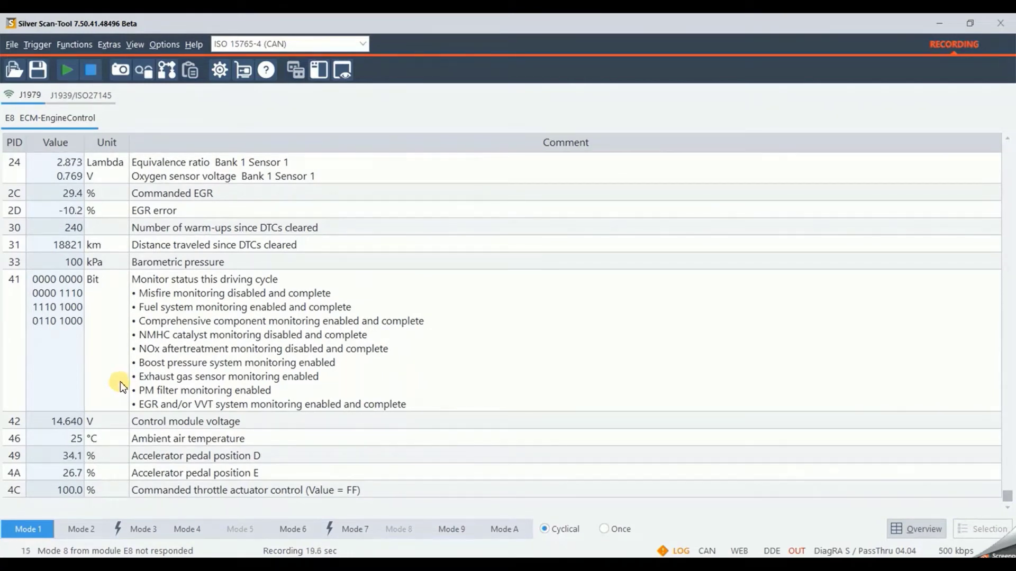
pyautogui.scroll(1, 119, 382)
pyautogui.scroll(1, 120, 381)
pyautogui.scroll(2, 119, 381)
pyautogui.scroll(1, 120, 382)
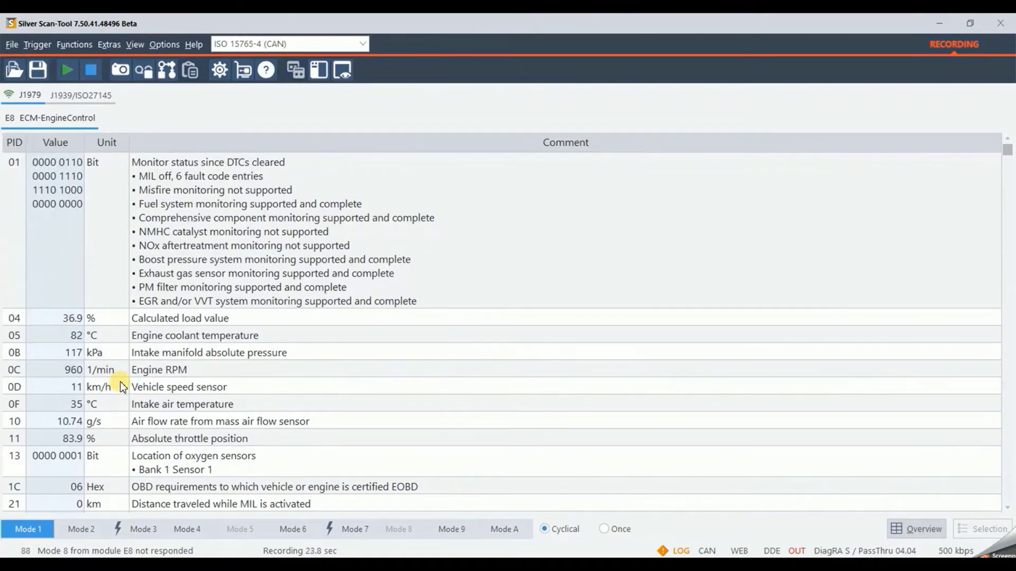
pyautogui.scroll(-2, 120, 385)
pyautogui.scroll(-1, 119, 385)
pyautogui.scroll(-1, 120, 386)
pyautogui.scroll(-1, 120, 385)
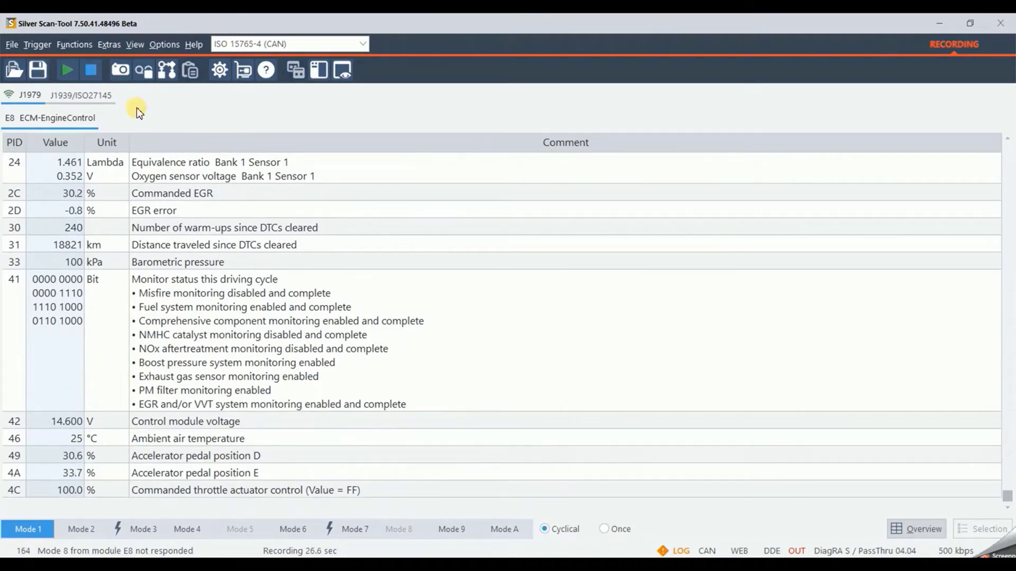
# Stop the Mode 1 PID recording after about 26 seconds.
pyautogui.click(147, 77)
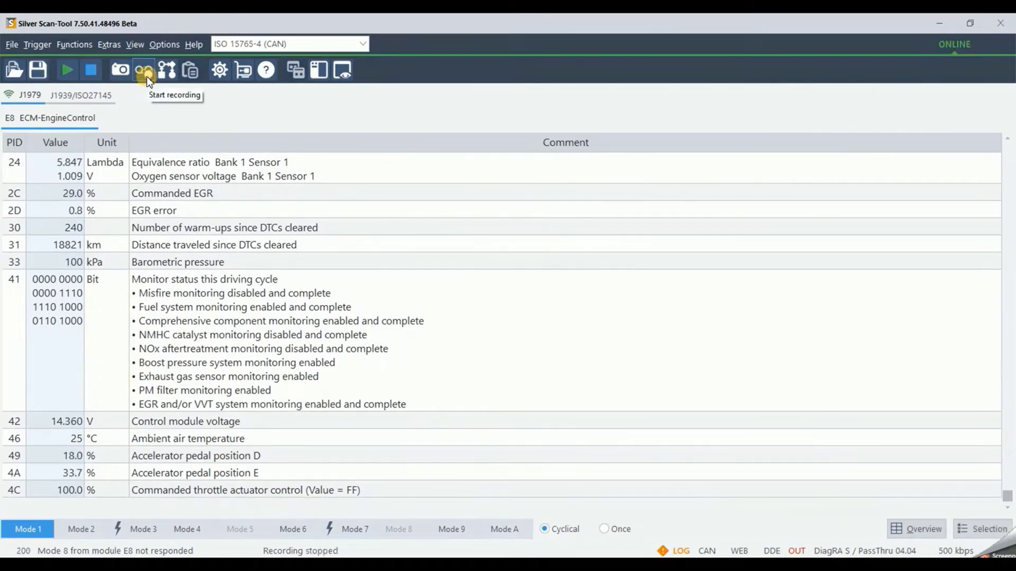
# Disconnect from the vehicle and select Recording_2022.02.04_13.52.29.mf4 in File Explorer.
pyautogui.click(93, 77)
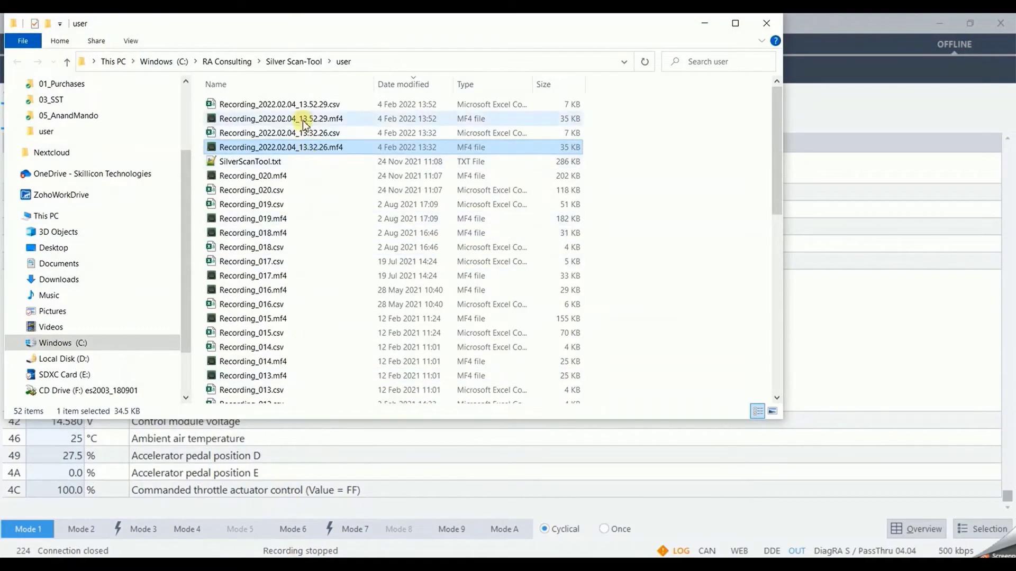
pyautogui.click(303, 125)
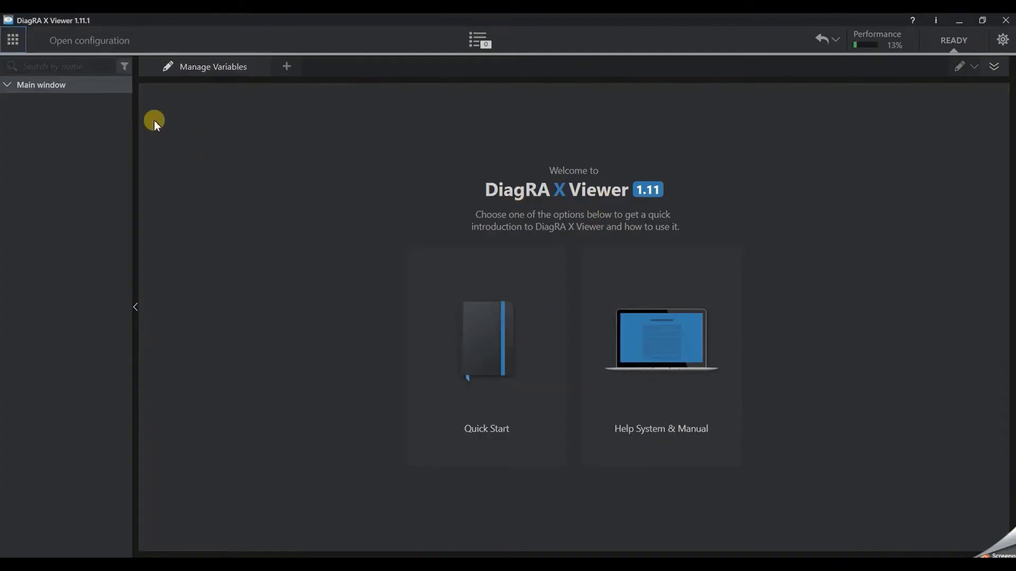
# Add a new configuration named OBDDataAnalysis and confirm it.
pyautogui.click(76, 40)
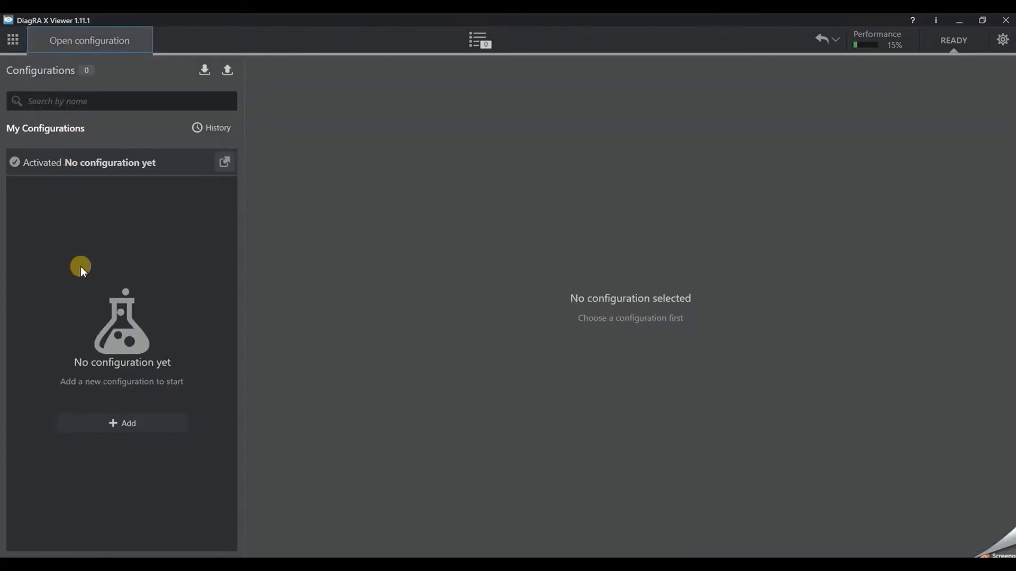
pyautogui.click(123, 426)
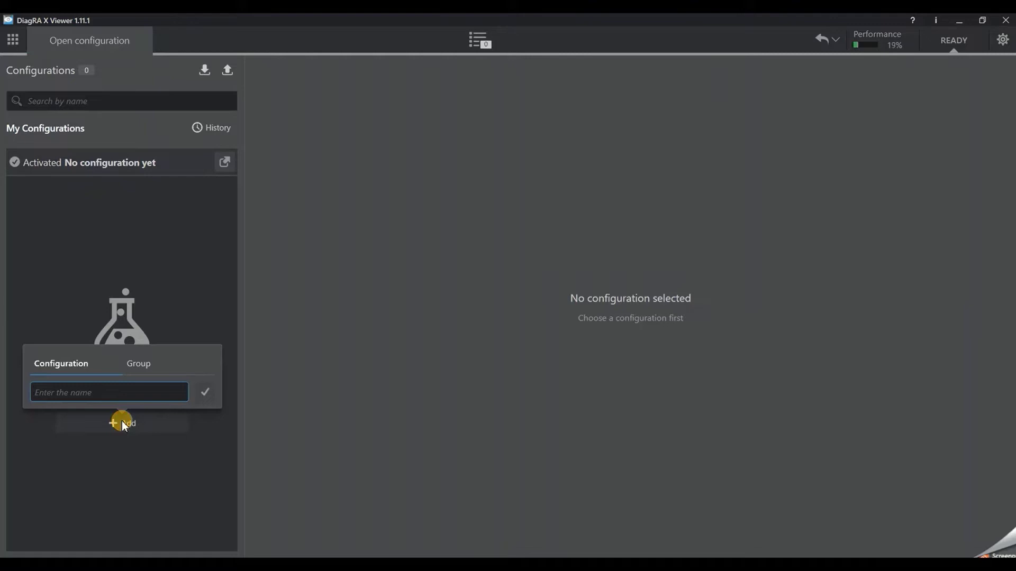
pyautogui.write('OBD')
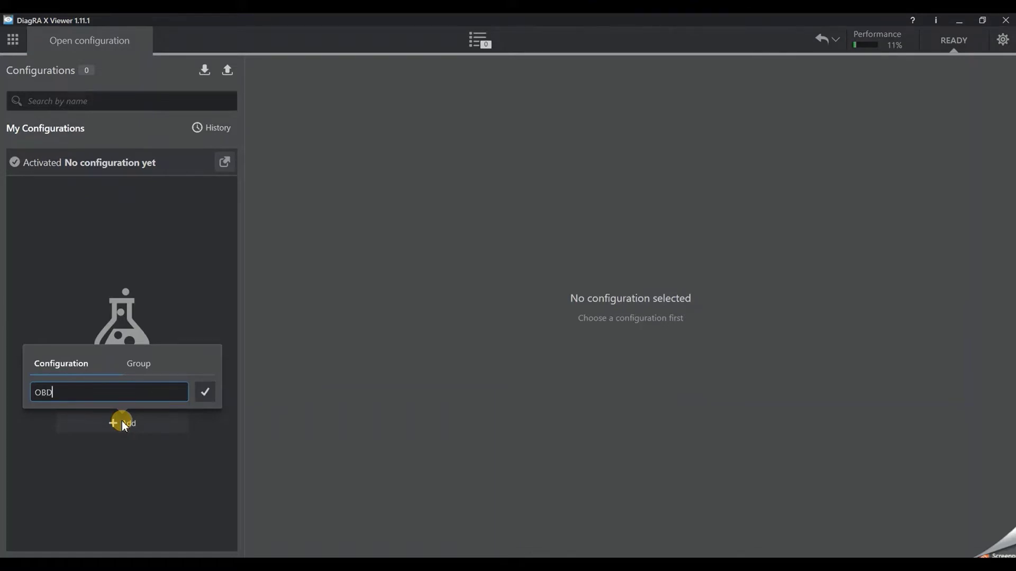
pyautogui.write('DataA')
pyautogui.write('nalysis')
pyautogui.click(202, 393)
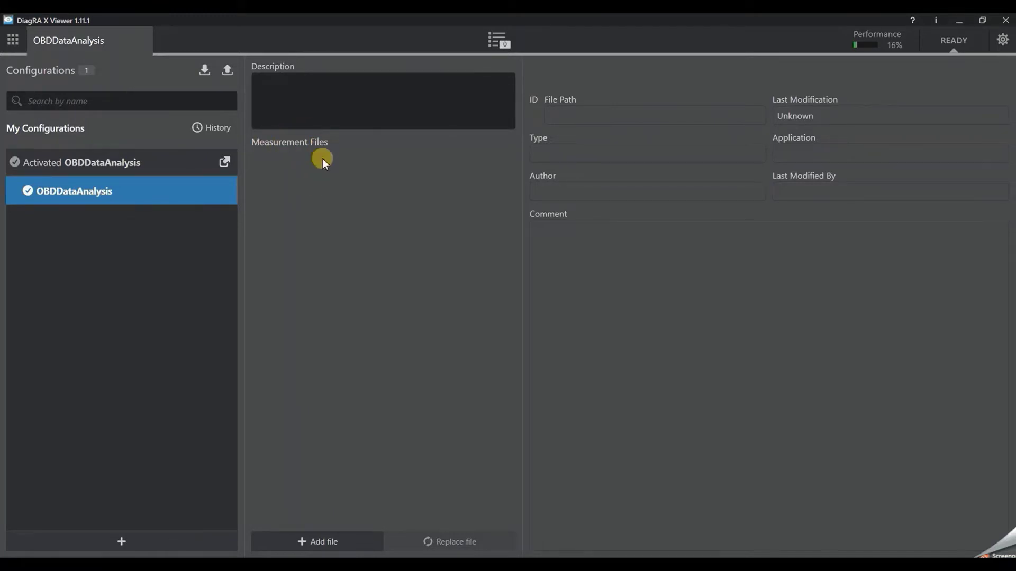
# Import the 1:52 PM recording Recording_2022.02.04_13.52.29.mf4 into OBDDataAnalysis.
pyautogui.click(313, 539)
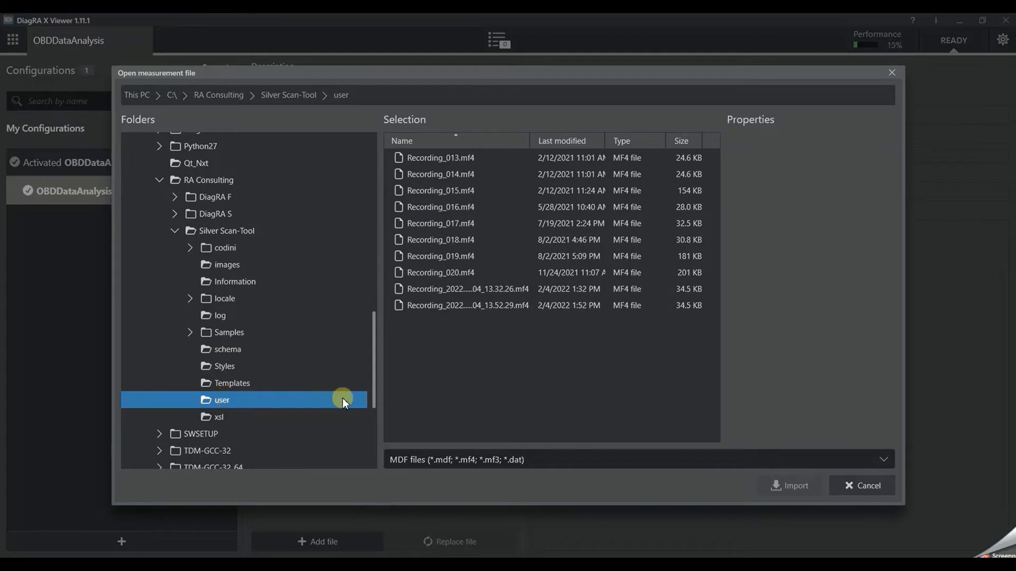
pyautogui.click(489, 306)
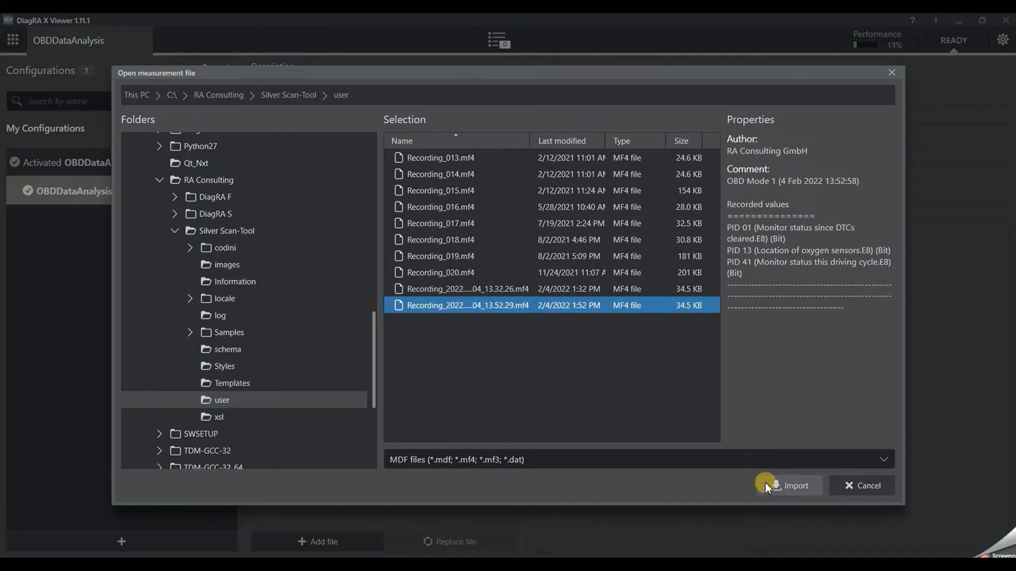
pyautogui.click(788, 488)
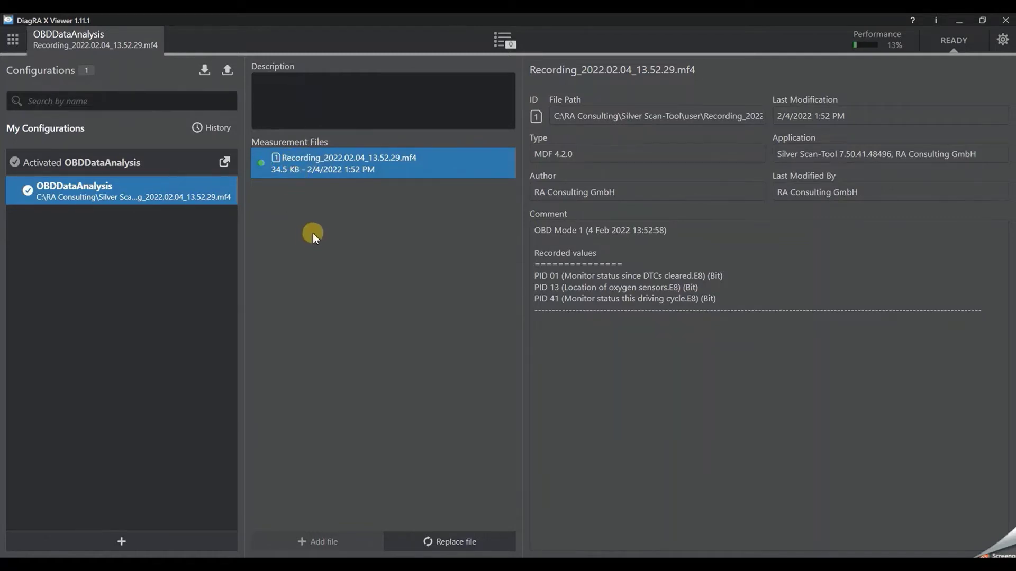
# Switch to the worksheet view and show Worksheet 1's options with empty Oscilloscope 1.
pyautogui.click(16, 46)
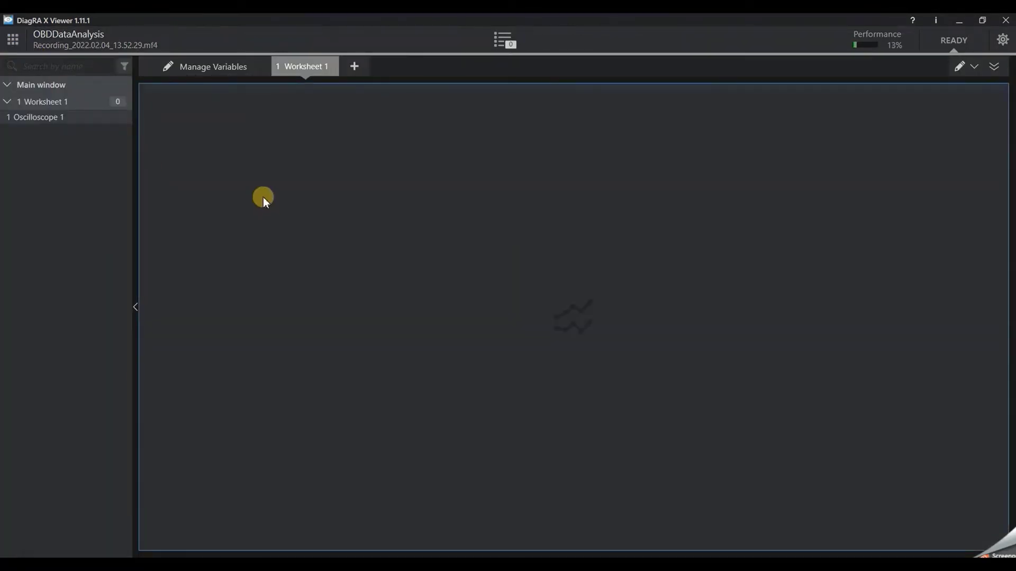
pyautogui.click(288, 70)
# Add Engine RPM, Fuel rail pressure and Intake air temperature to Oscilloscope 1.
pyautogui.click(204, 66)
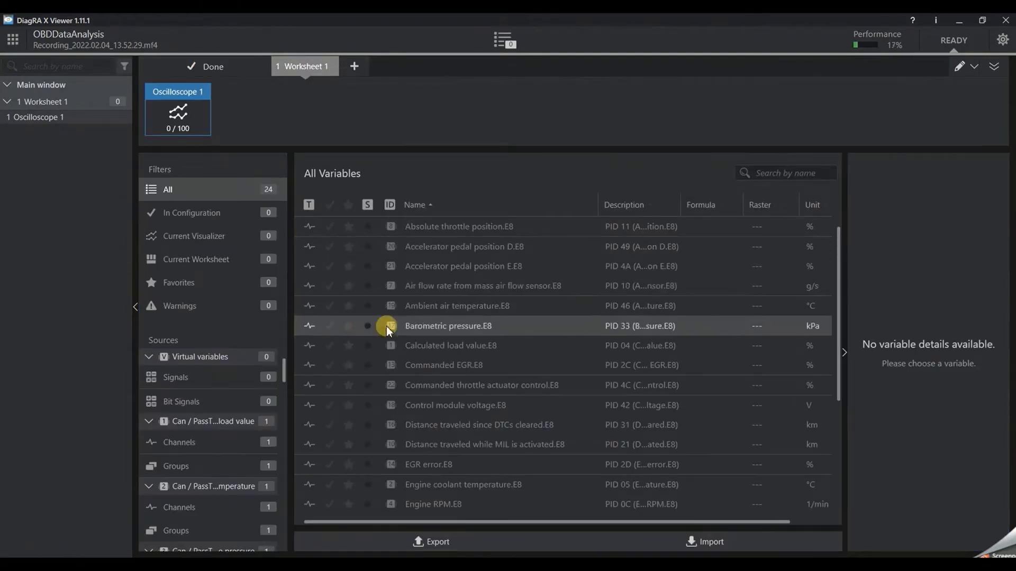
pyautogui.scroll(-2, 390, 350)
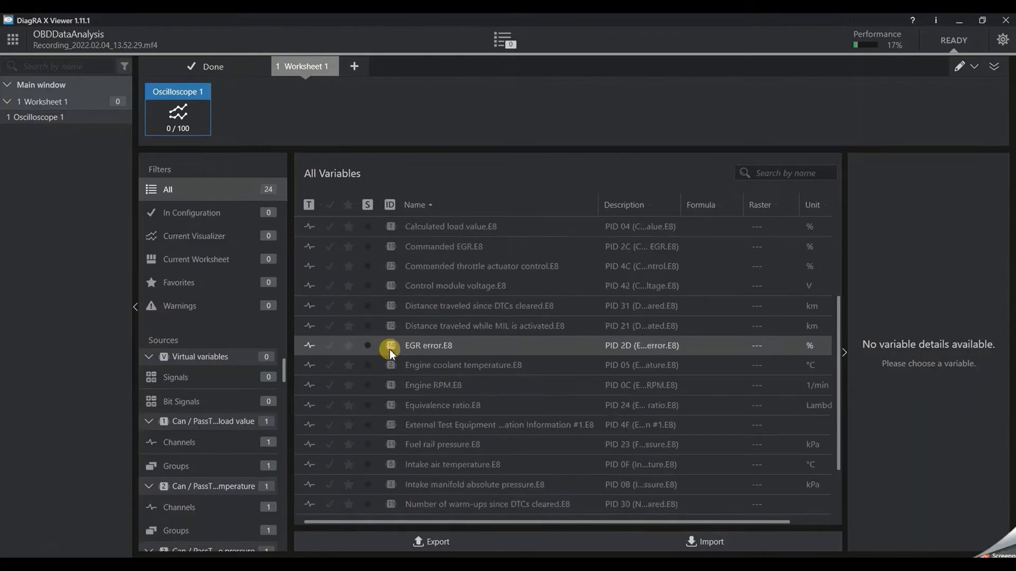
pyautogui.doubleClick(403, 385)
pyautogui.scroll(-1, 404, 385)
pyautogui.click(370, 385)
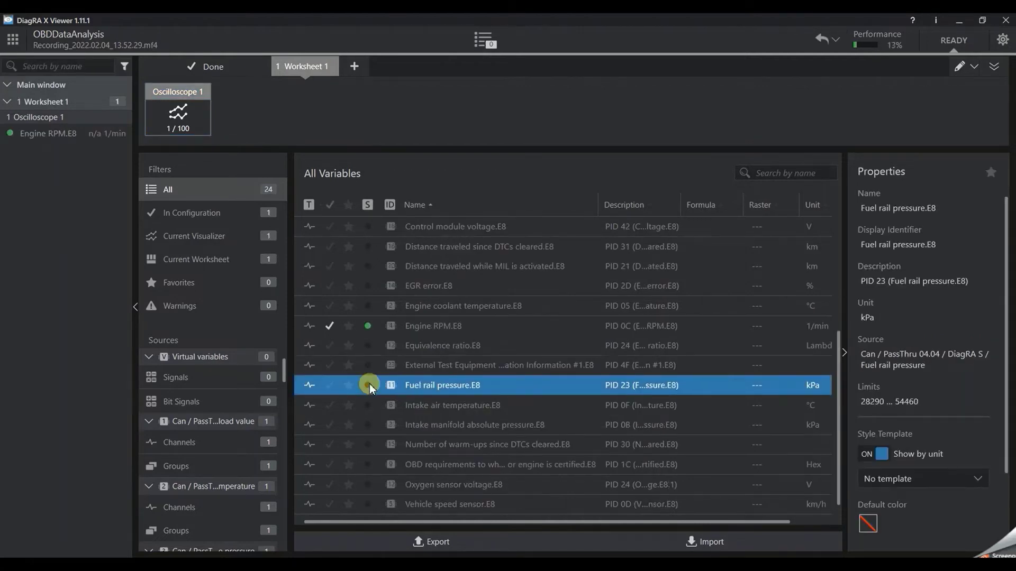
pyautogui.doubleClick(404, 385)
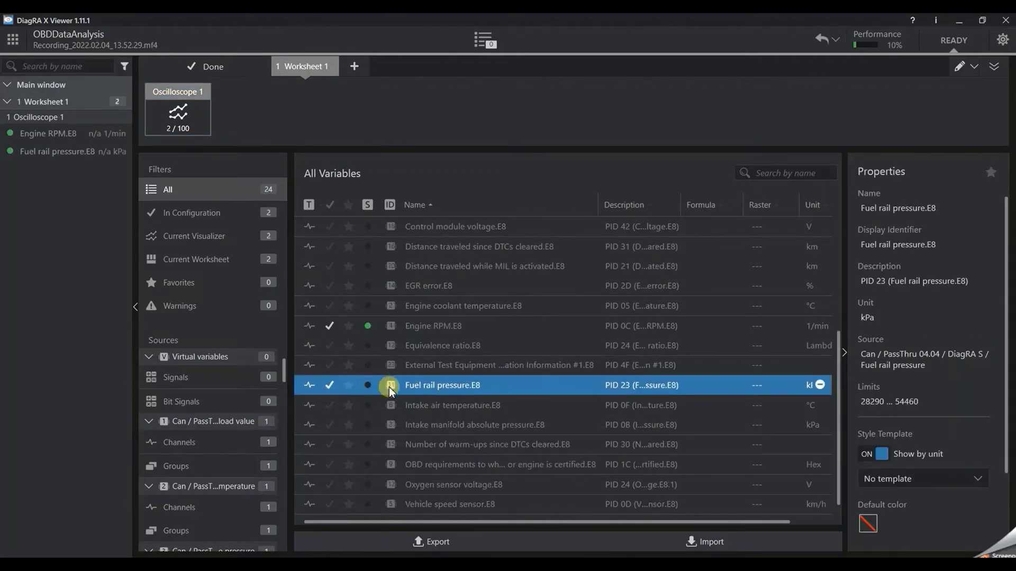
pyautogui.click(414, 409)
pyautogui.doubleClick(414, 409)
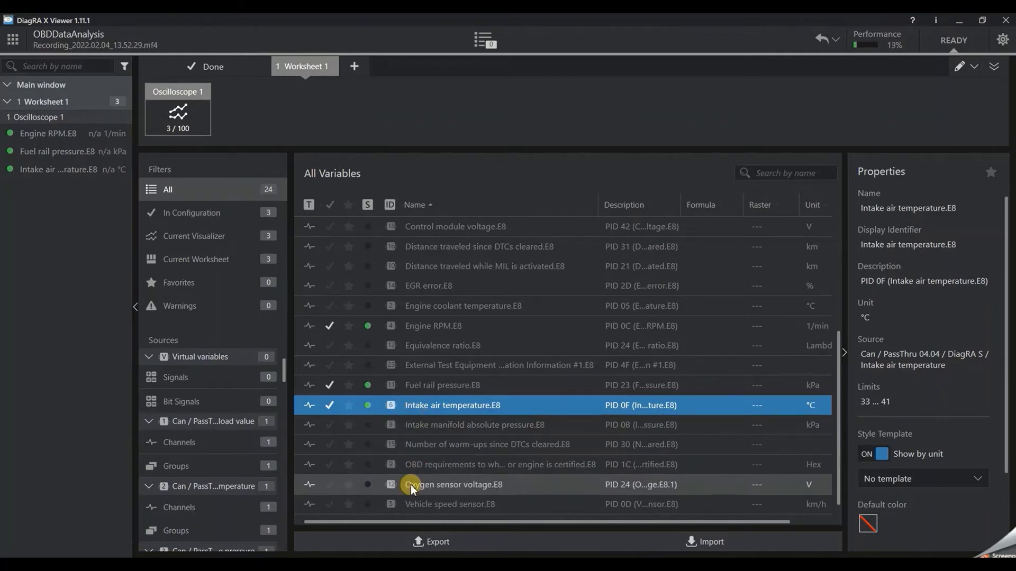
# Add Vehicle speed, Ambient air temperature and Accelerator pedal positions D and E.
pyautogui.click(406, 505)
pyautogui.doubleClick(405, 505)
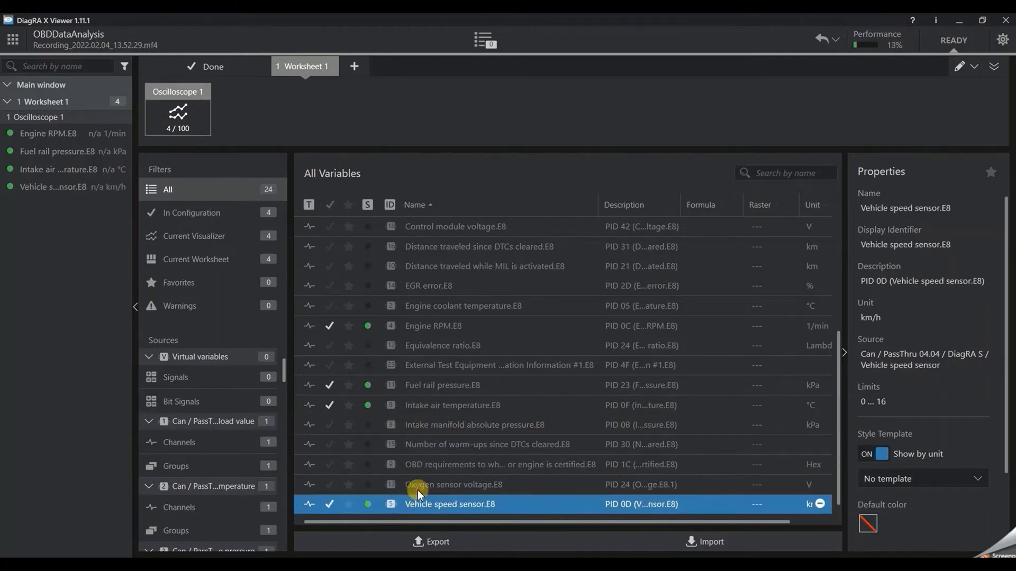
pyautogui.scroll(2, 419, 375)
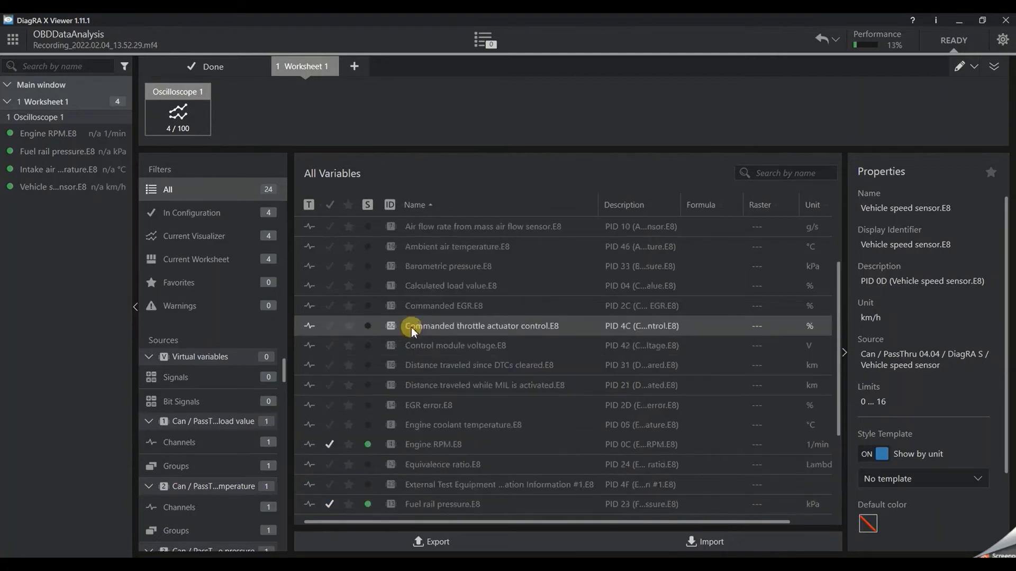
pyautogui.doubleClick(407, 249)
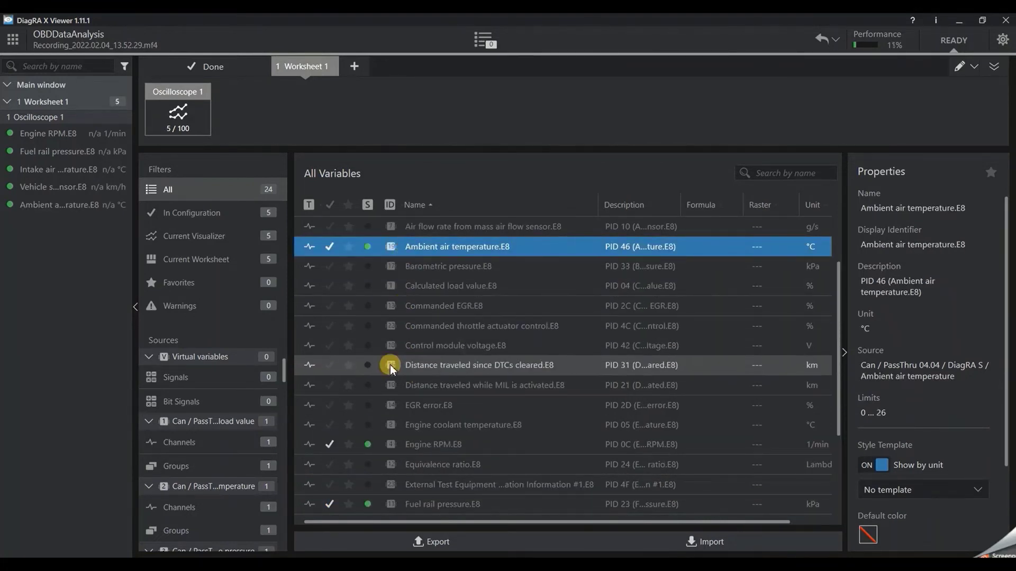
pyautogui.scroll(1, 390, 368)
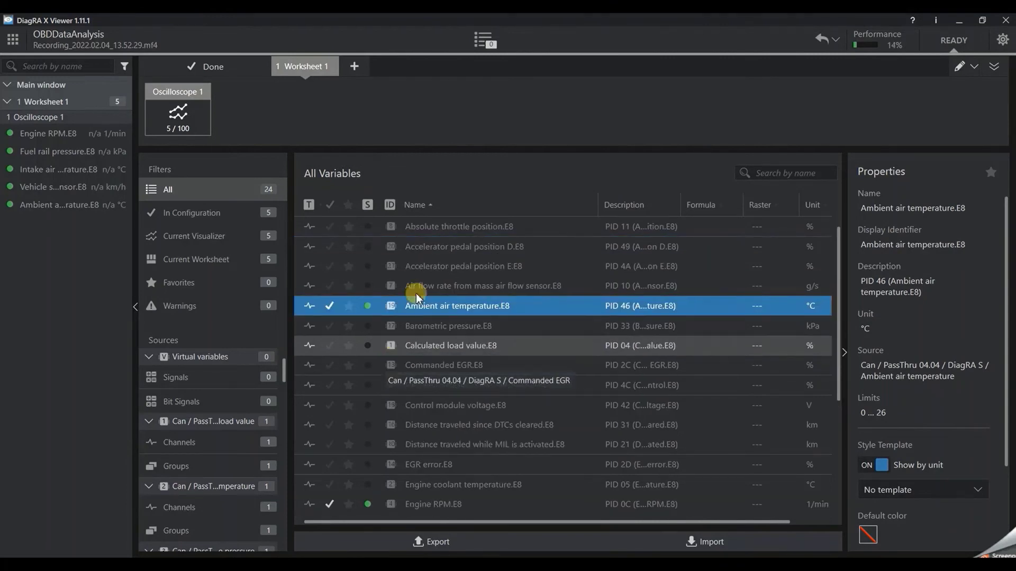
pyautogui.doubleClick(405, 246)
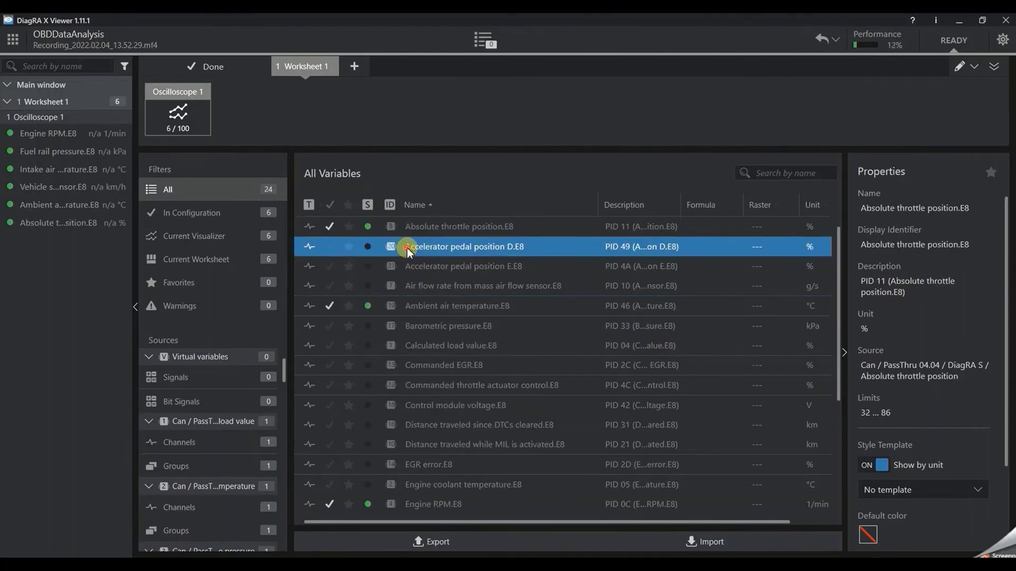
pyautogui.doubleClick(406, 267)
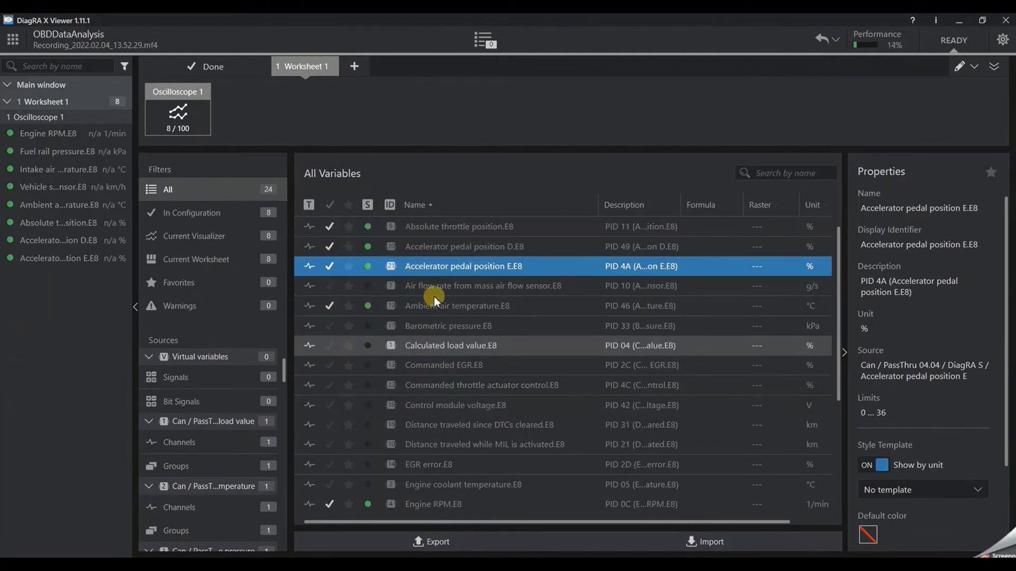
# Finish variable management so the chart plots all eight PIDs over 30 seconds.
pyautogui.click(204, 70)
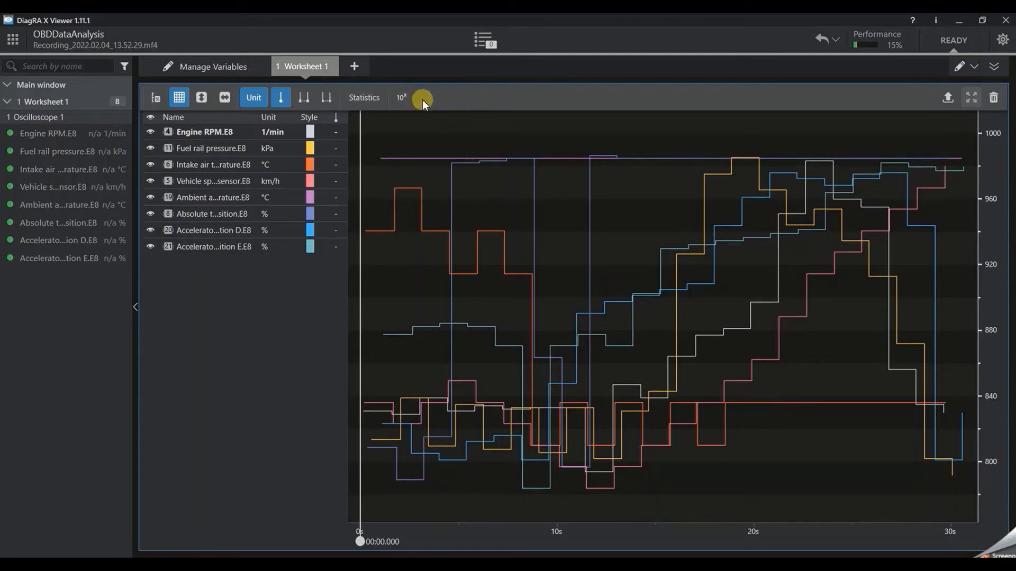
# Add a time cursor and sweep it through about 3, 8, 15 and 23 seconds to read the values.
pyautogui.click(279, 98)
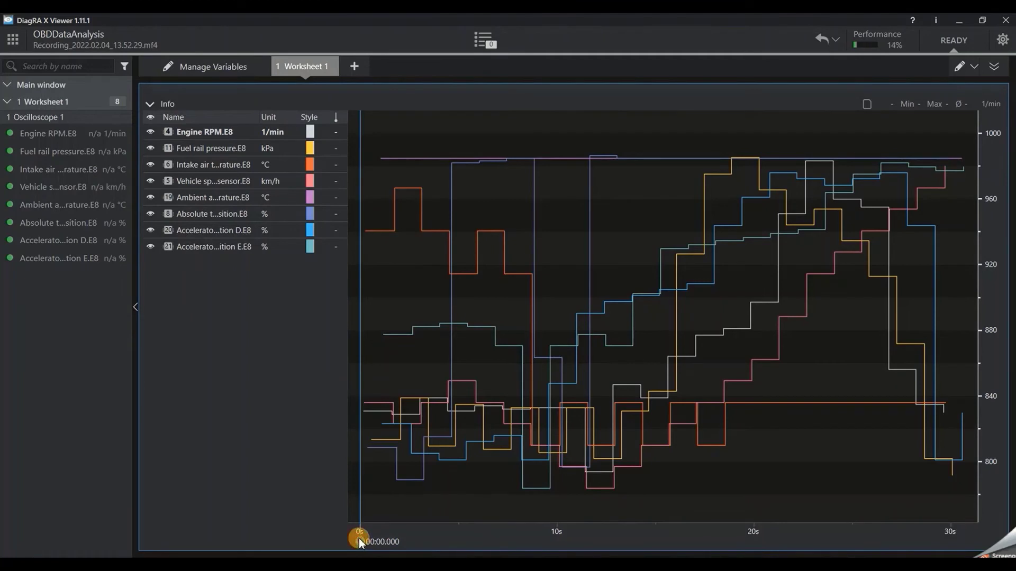
pyautogui.moveTo(359, 539); pyautogui.dragTo(437, 545)
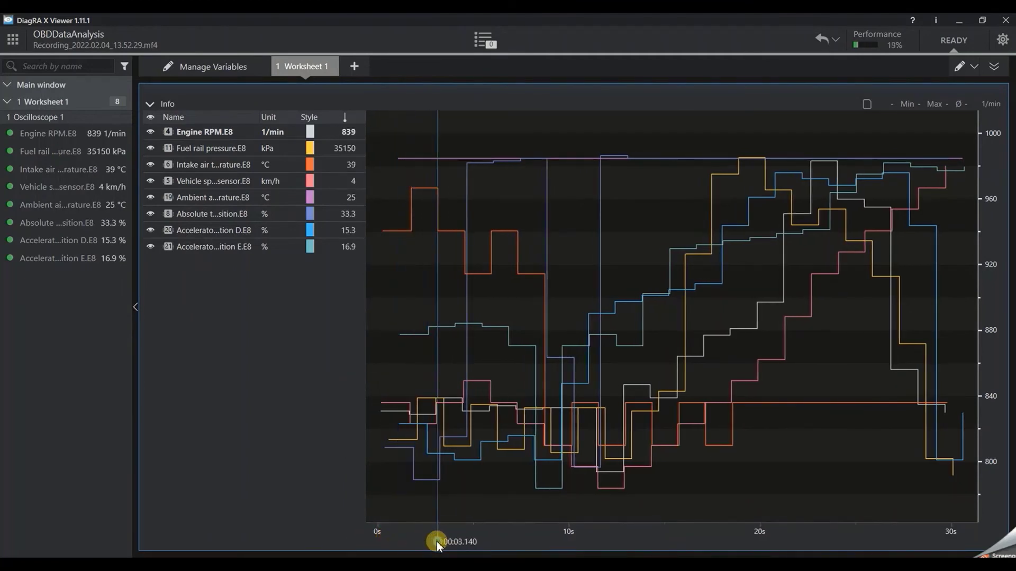
pyautogui.moveTo(437, 545); pyautogui.dragTo(668, 556)
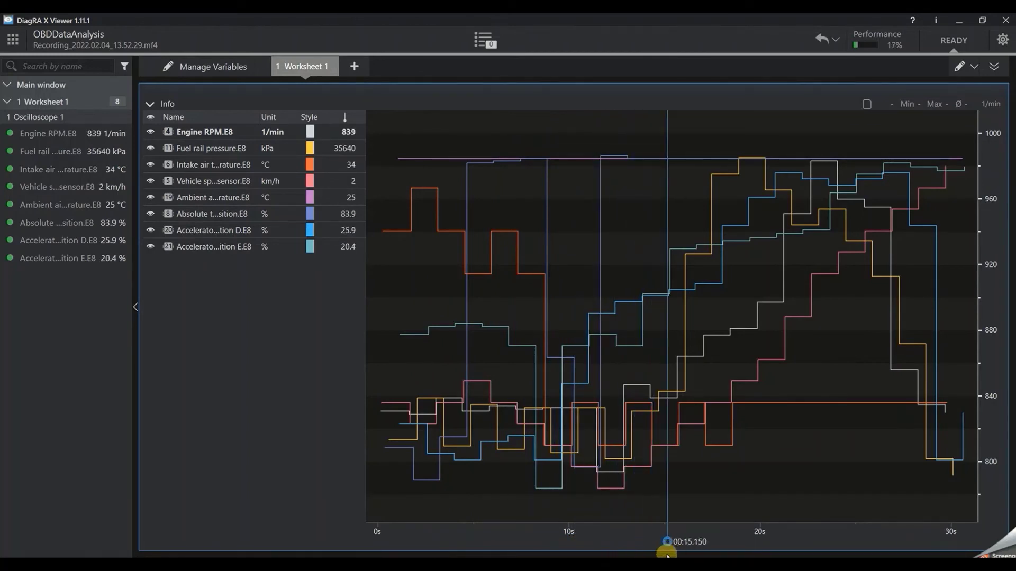
pyautogui.moveTo(668, 546)
pyautogui.mouseDown()
pyautogui.moveTo(965, 542)
pyautogui.moveTo(369, 539)
pyautogui.mouseUp()
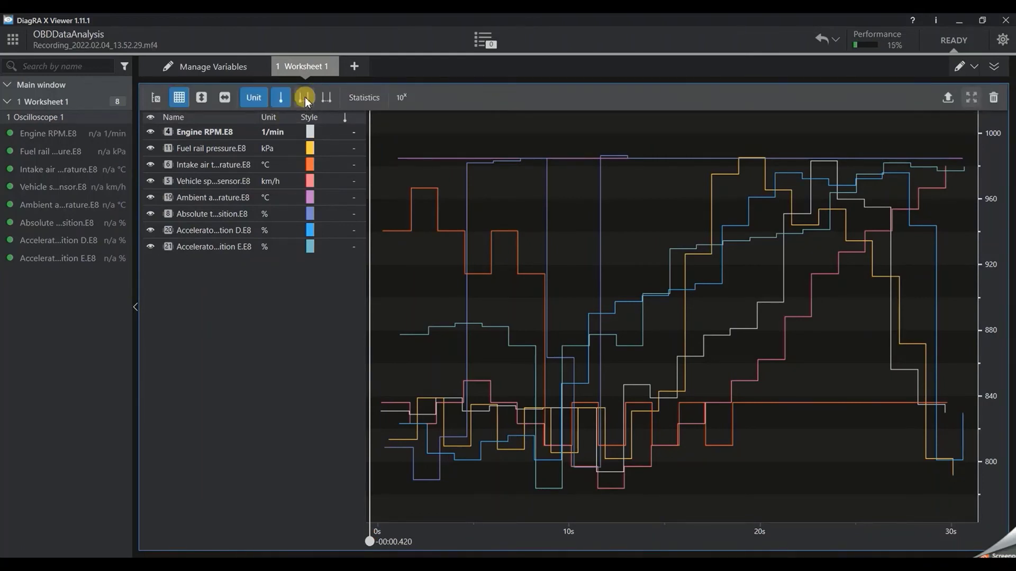
# Add a second cursor and position the two cursors at about 11.45 s and 20.74 s.
pyautogui.click(304, 99)
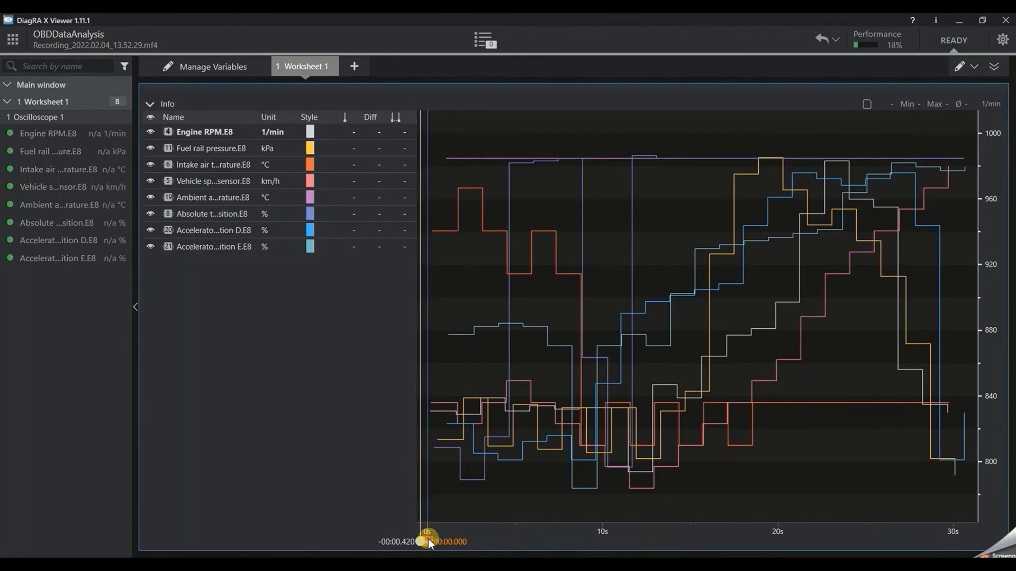
pyautogui.moveTo(427, 541); pyautogui.dragTo(696, 543)
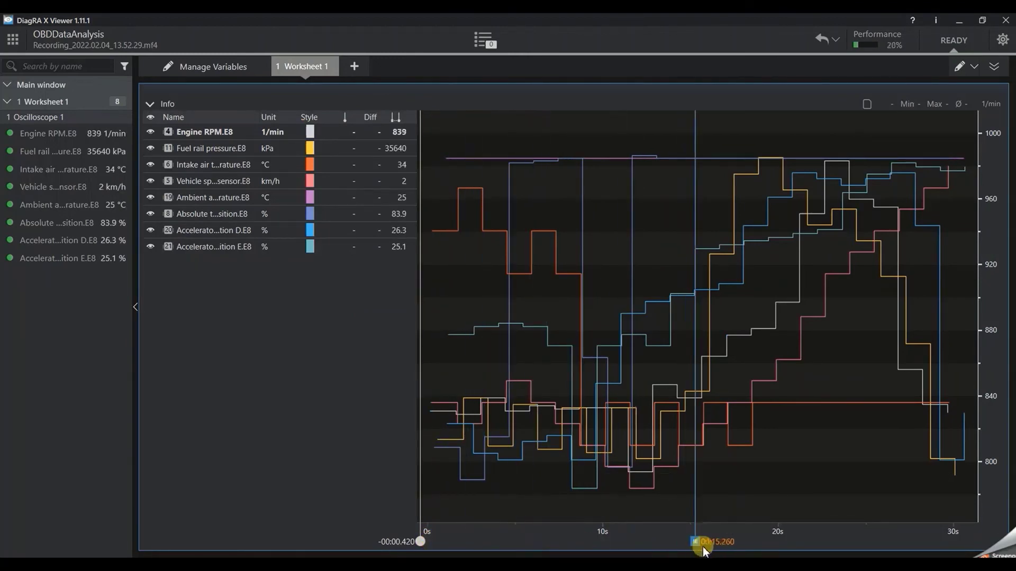
pyautogui.moveTo(420, 542); pyautogui.dragTo(628, 542)
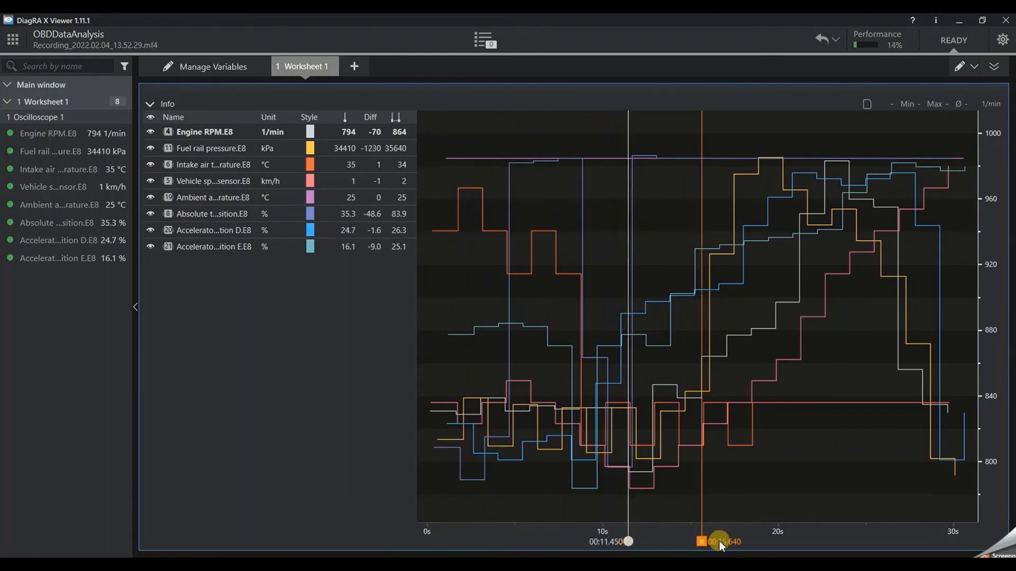
pyautogui.moveTo(704, 542); pyautogui.dragTo(795, 541)
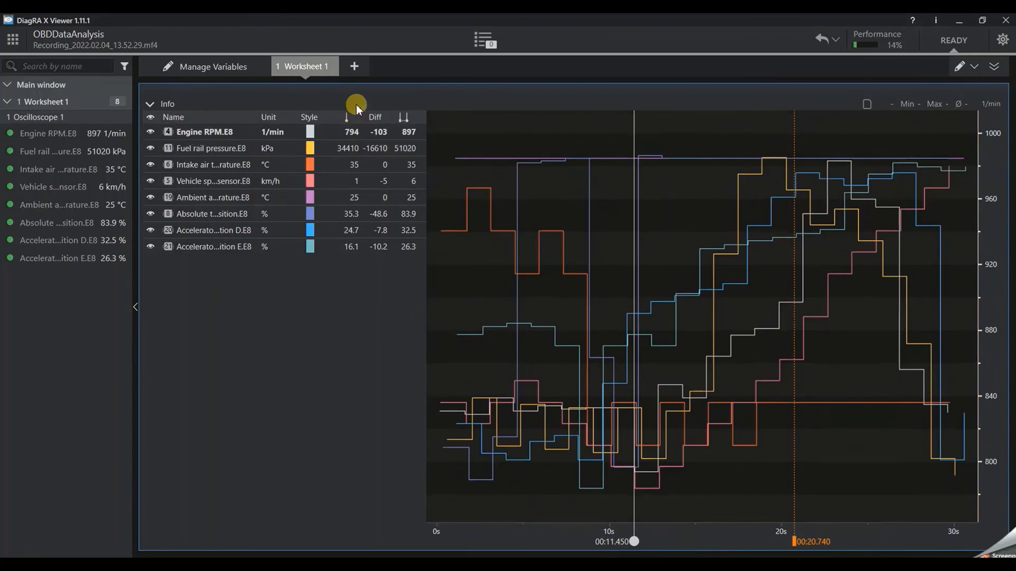
# Turn off both cursors and set a range cursor from about 3.55 s to 6.84 s.
pyautogui.click(305, 98)
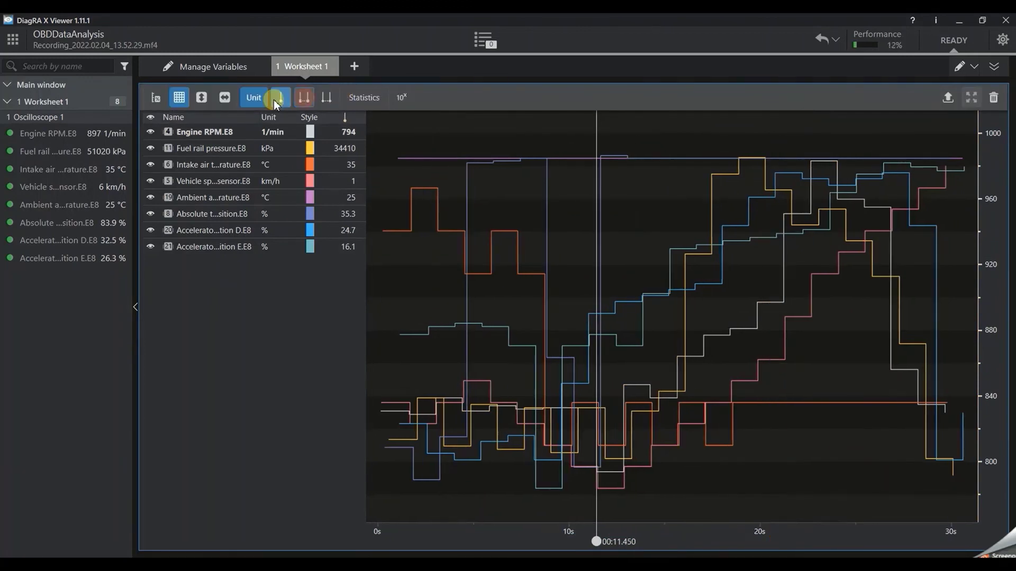
pyautogui.click(327, 99)
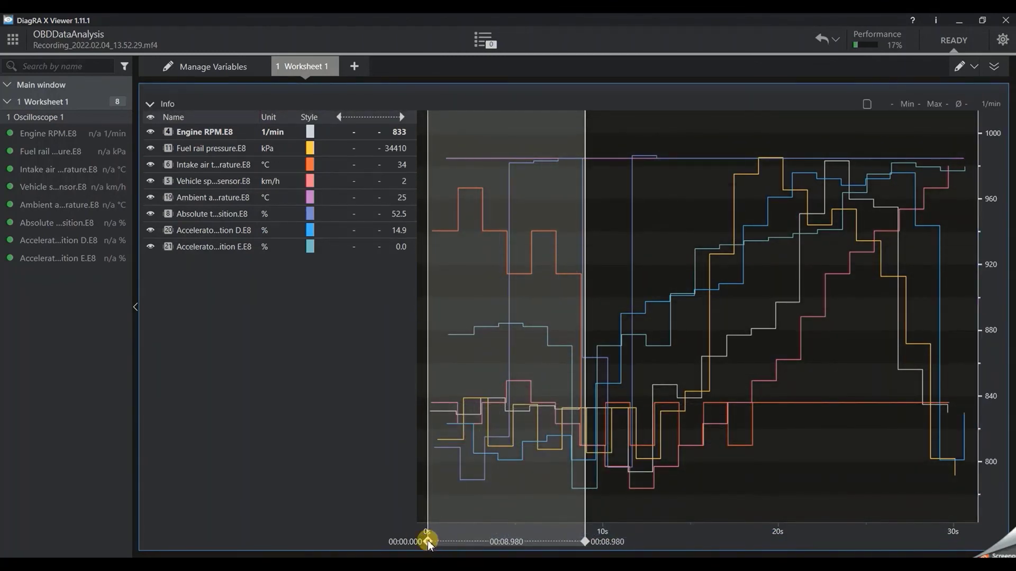
pyautogui.moveTo(429, 543); pyautogui.dragTo(489, 543)
pyautogui.moveTo(584, 543)
pyautogui.mouseDown()
pyautogui.moveTo(546, 542)
pyautogui.moveTo(895, 541)
pyautogui.moveTo(521, 546)
pyautogui.mouseUp()
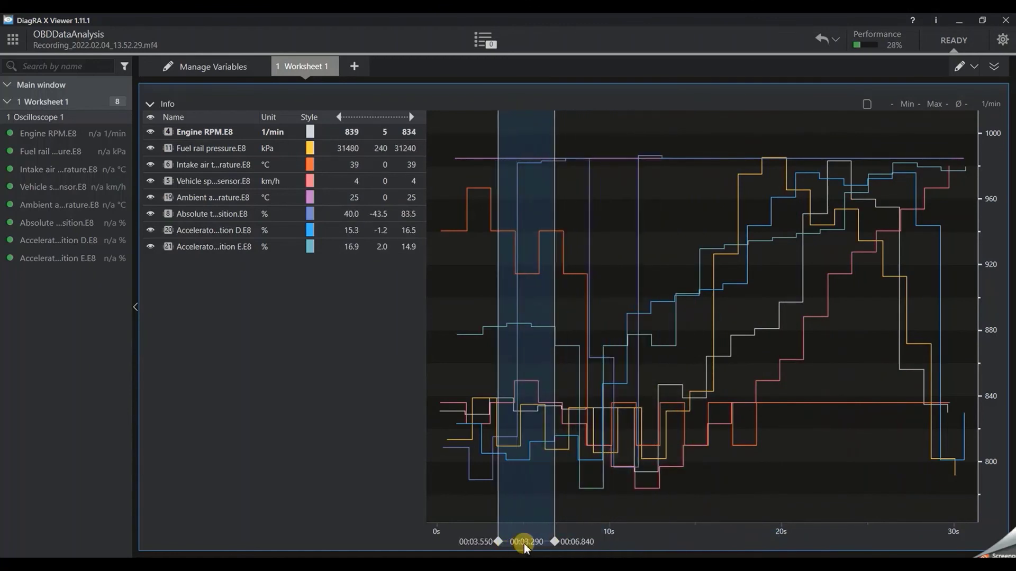